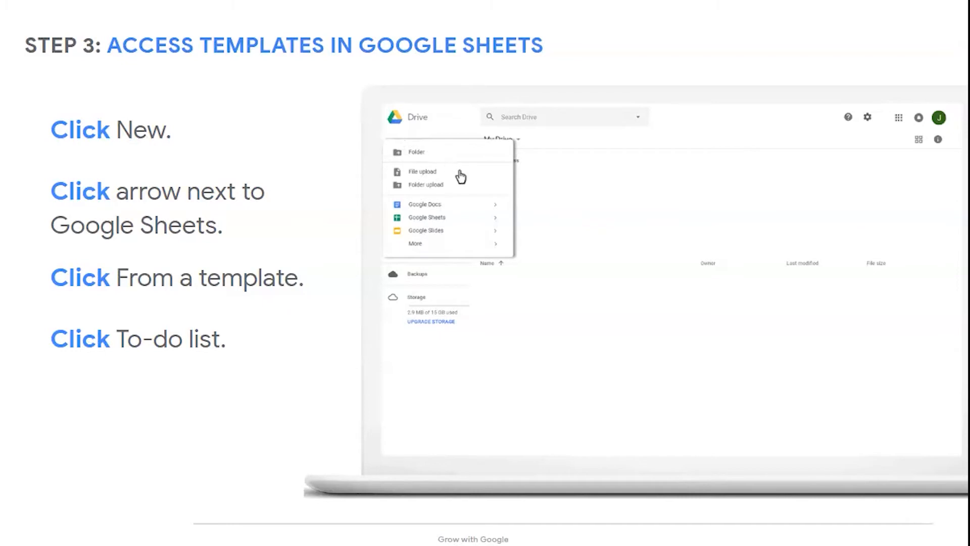
Step: Advance the slides past the From a template demo to the To-do list template in Sheets
{"action": "left_click", "coordinate": [496, 218]}
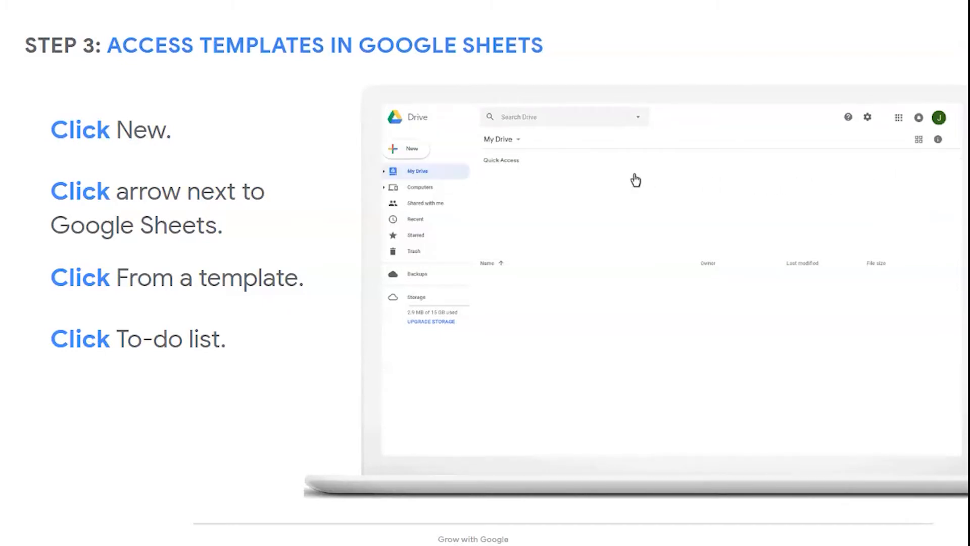
{"action": "left_click", "coordinate": [404, 148]}
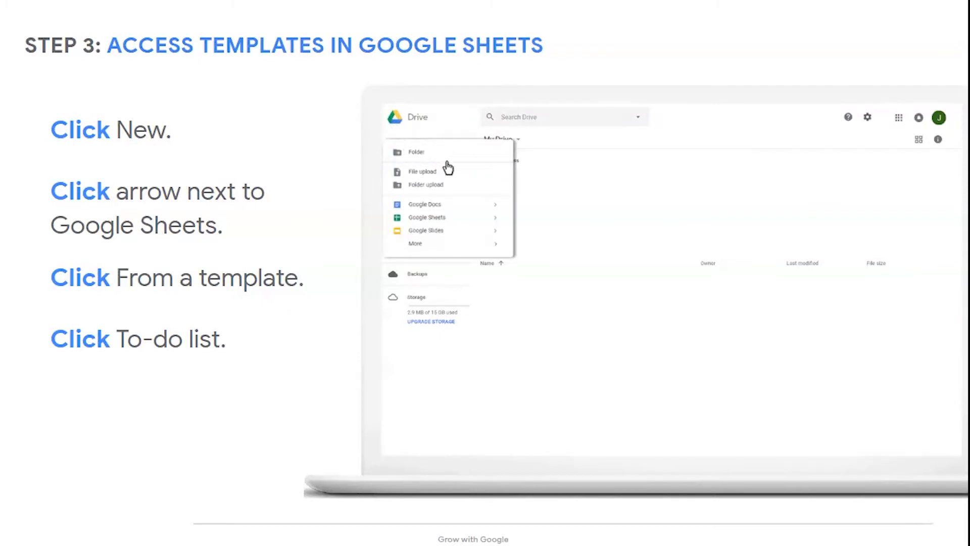
{"action": "left_click", "coordinate": [495, 217]}
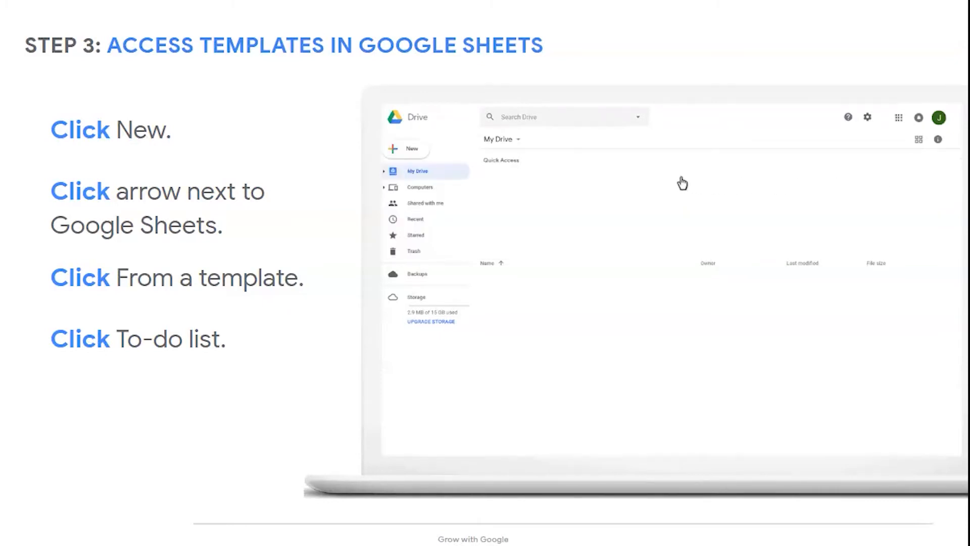
{"action": "left_click", "coordinate": [407, 147]}
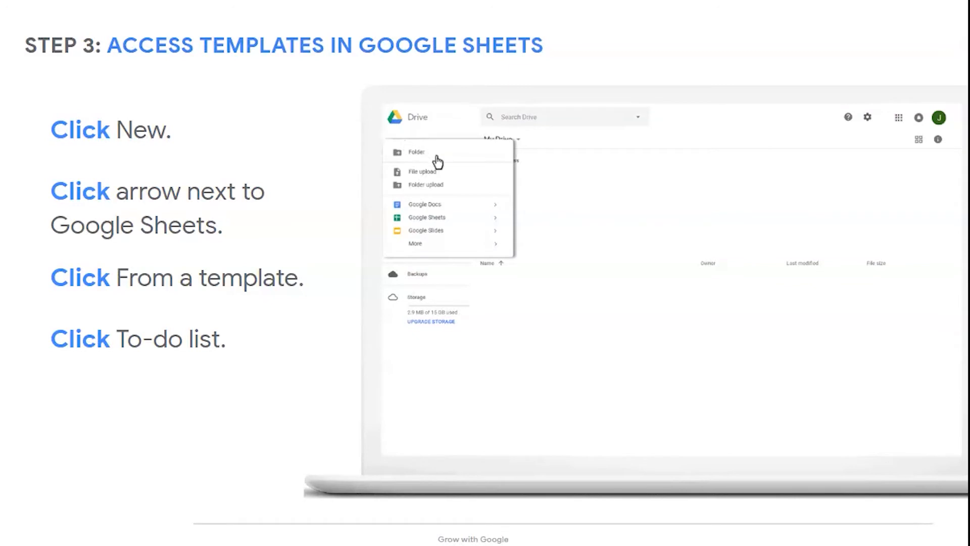
{"action": "left_click", "coordinate": [495, 218]}
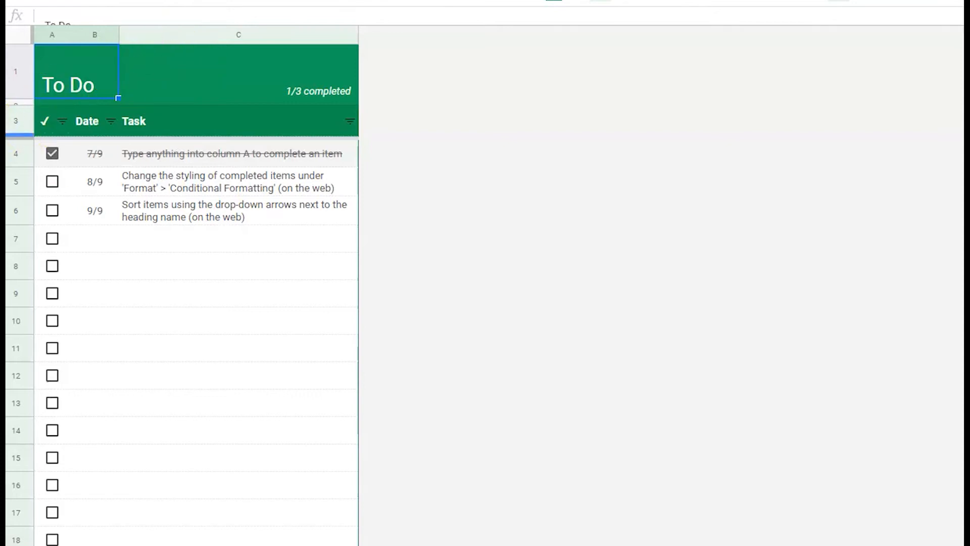
{"action": "left_click", "coordinate": [15, 153]}
{"action": "left_click", "coordinate": [17, 183]}
{"action": "left_click", "coordinate": [17, 210]}
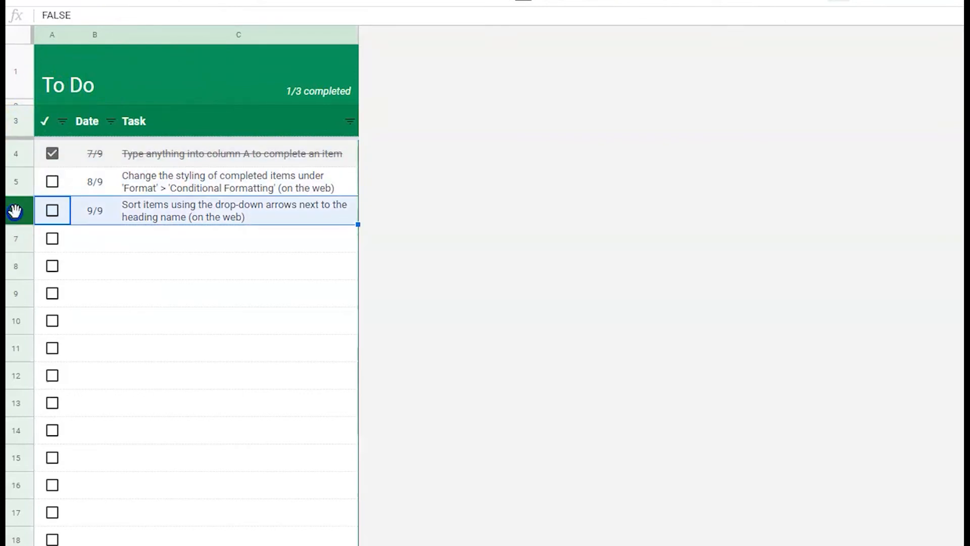
{"action": "left_click", "coordinate": [17, 240]}
{"action": "left_click", "coordinate": [16, 267]}
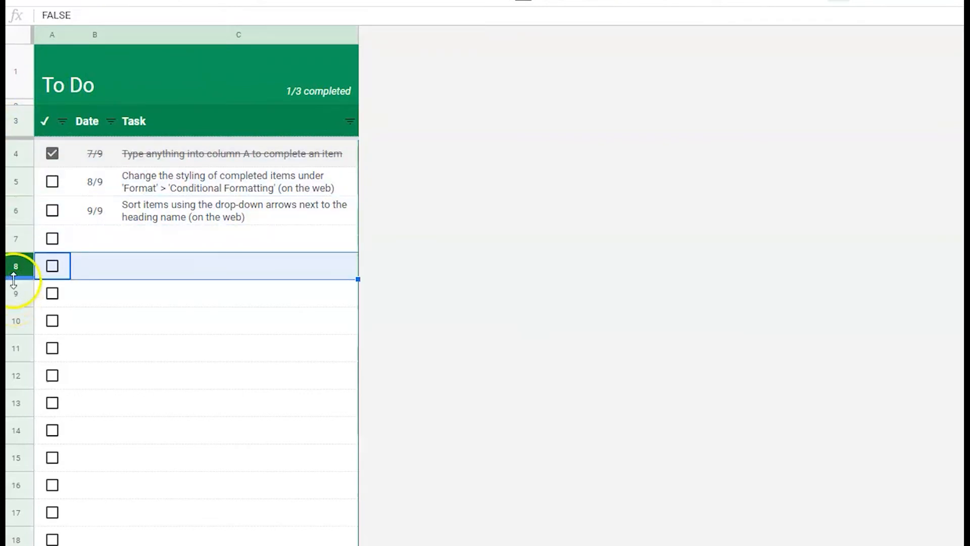
{"action": "left_click", "coordinate": [49, 32]}
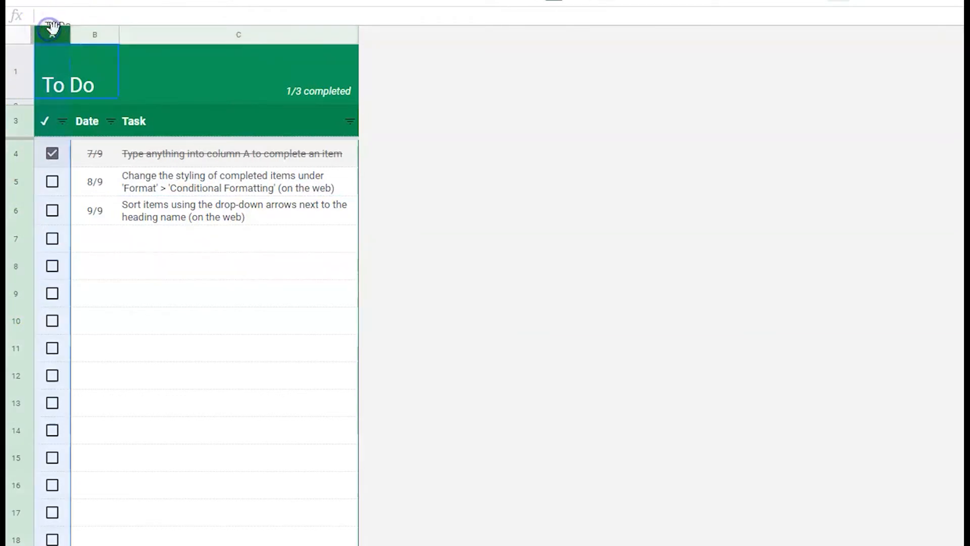
{"action": "left_click", "coordinate": [93, 32]}
{"action": "left_click", "coordinate": [153, 36]}
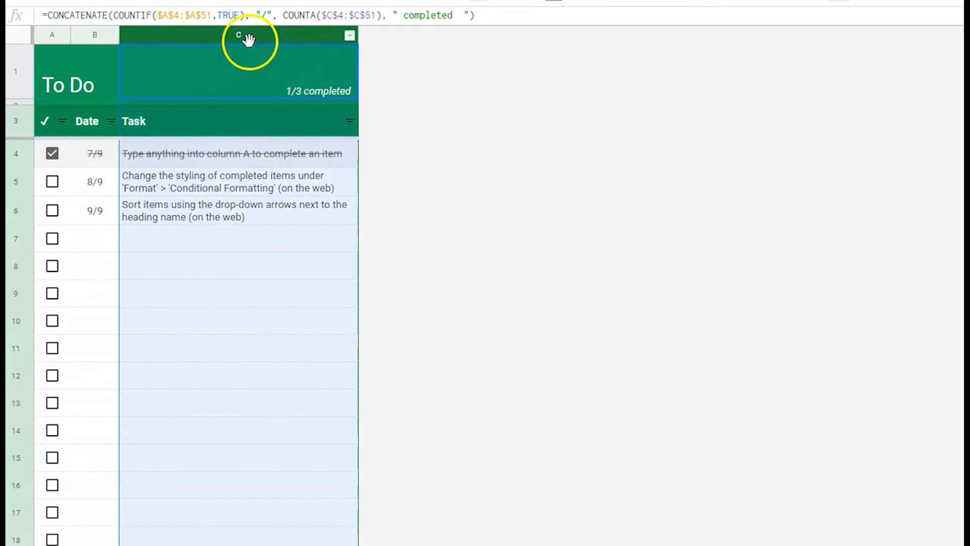
{"action": "left_click", "coordinate": [232, 67]}
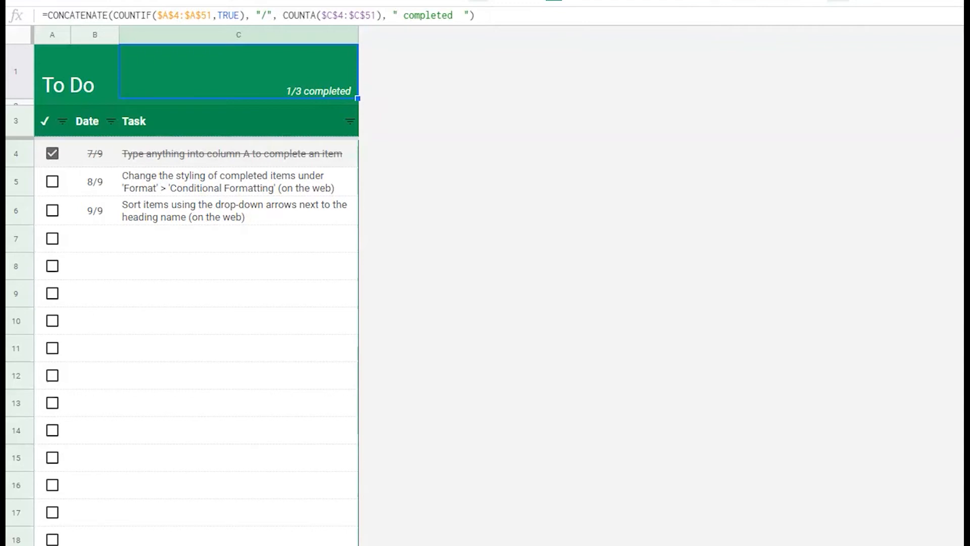
{"action": "left_click", "coordinate": [255, 248]}
{"action": "left_click", "coordinate": [262, 212]}
{"action": "left_click", "coordinate": [270, 190]}
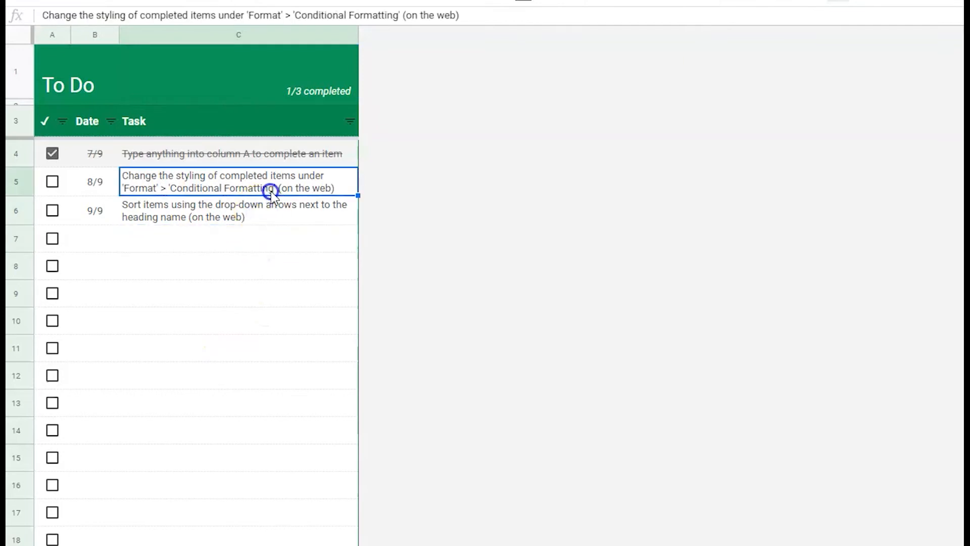
{"action": "key", "text": "Down"}
{"action": "key", "text": "Down"}
{"action": "key", "text": "Down"}
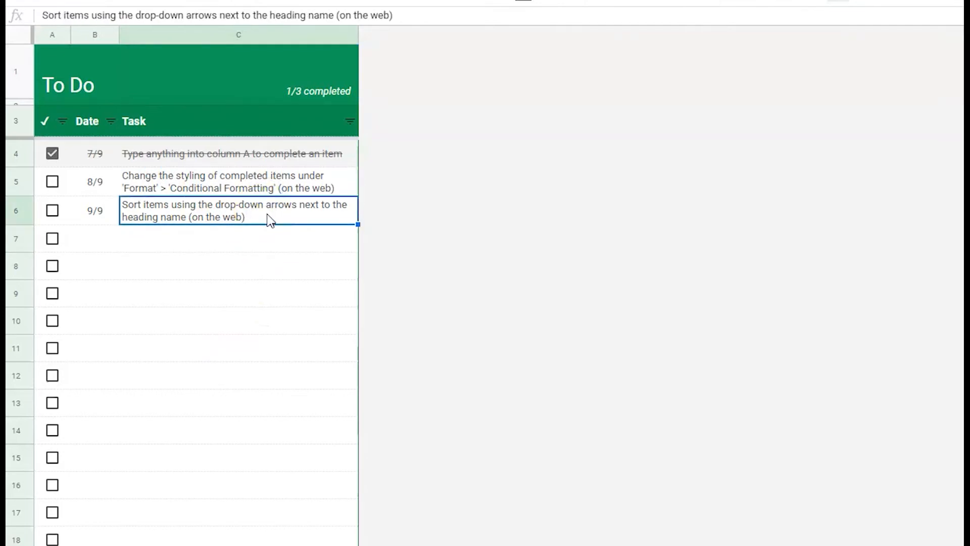
{"action": "key", "text": "Up"}
{"action": "key", "text": "Up"}
{"action": "key", "text": "Up"}
{"action": "key", "text": "Down"}
{"action": "key", "text": "Down"}
{"action": "key", "text": "Down"}
{"action": "key", "text": "Down"}
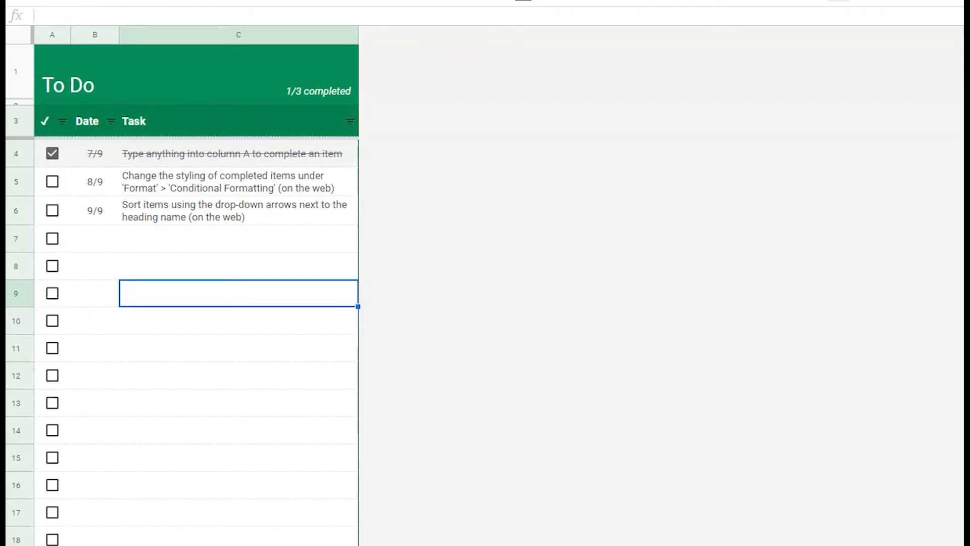
{"action": "scroll", "coordinate": [196, 343], "scroll_direction": "down", "scroll_amount": 5}
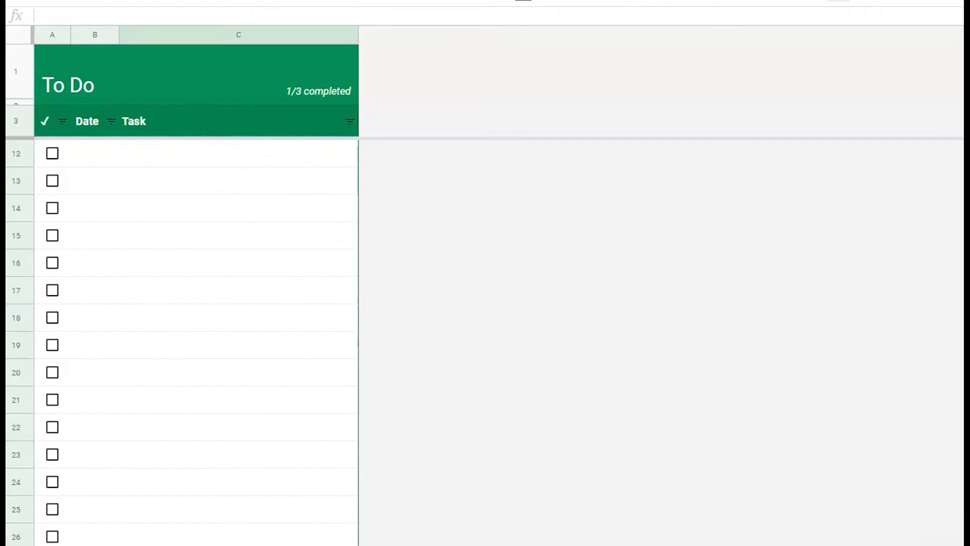
{"action": "scroll", "coordinate": [196, 343], "scroll_direction": "up", "scroll_amount": 5}
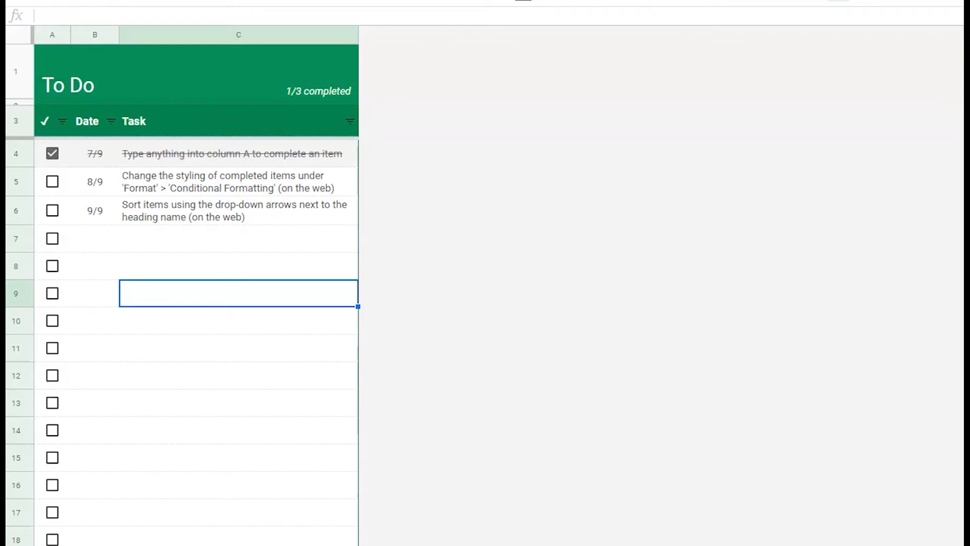
Step: Enter 'Find location' dated 4/17 in row 7 and 'Order catering' dated 4/21 in row 8
{"action": "left_click", "coordinate": [191, 235]}
{"action": "type", "text": "Find location"}
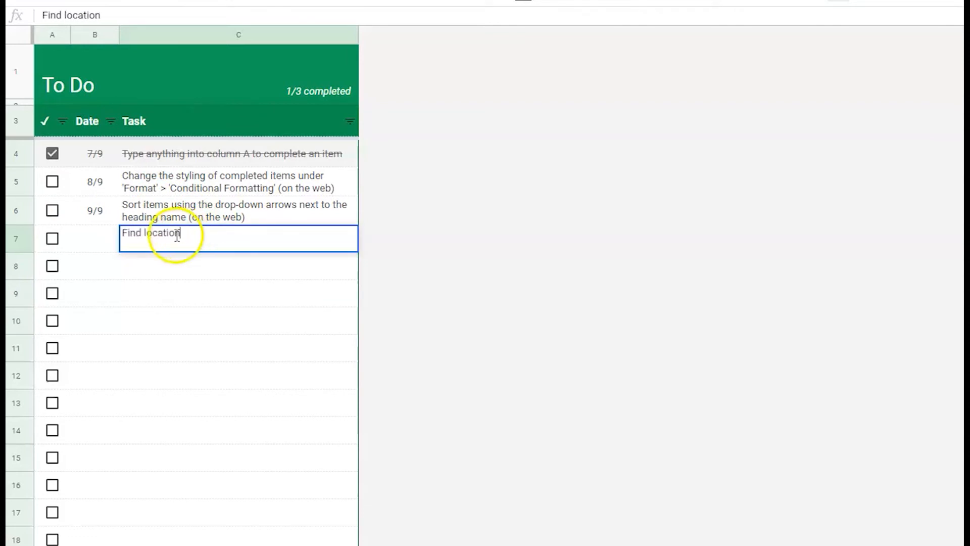
{"action": "left_click", "coordinate": [96, 239]}
{"action": "type", "text": "4/17"}
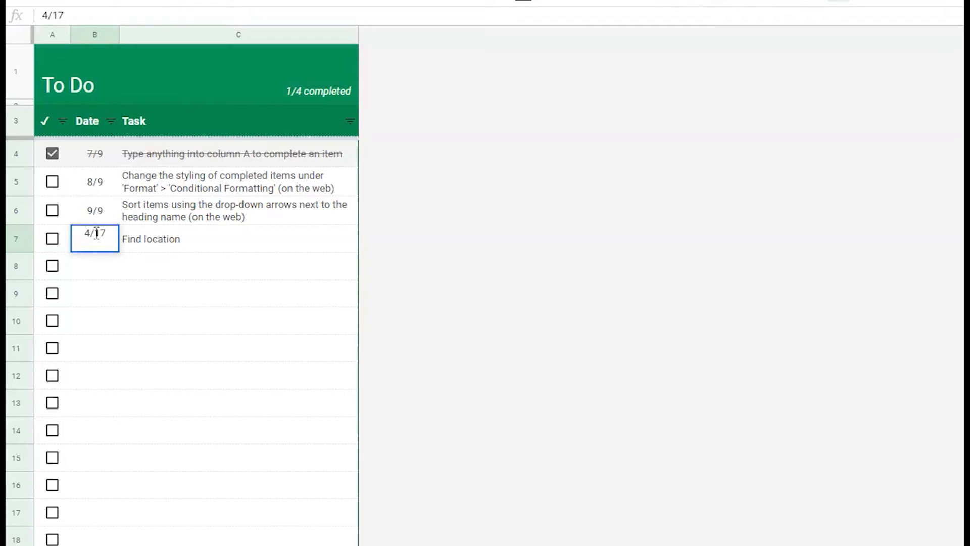
{"action": "left_click", "coordinate": [154, 262]}
{"action": "type", "text": "Order catering"}
{"action": "left_click", "coordinate": [77, 270]}
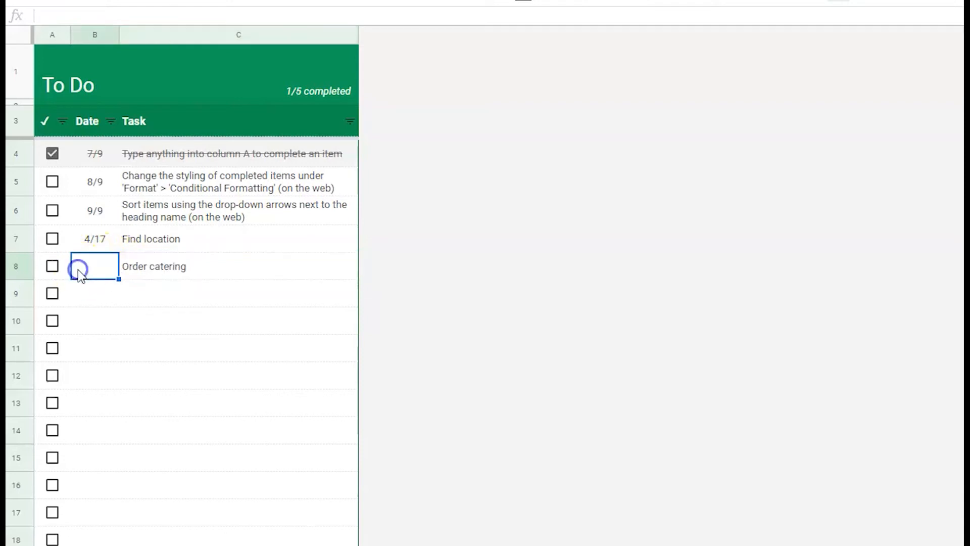
{"action": "type", "text": "4/21"}
{"action": "key", "text": "Return"}
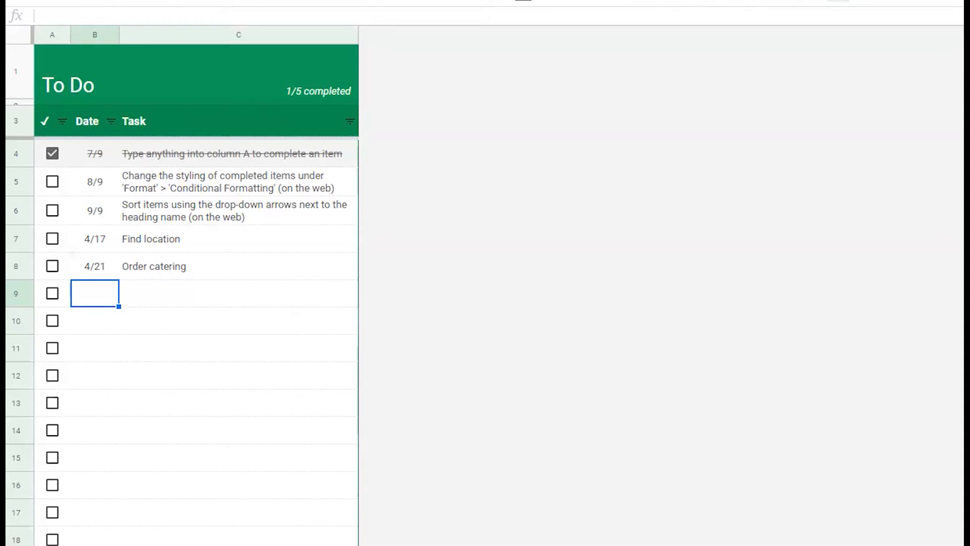
Step: Tick the checkboxes for Find location and Order catering to mark both complete
{"action": "left_click", "coordinate": [53, 239]}
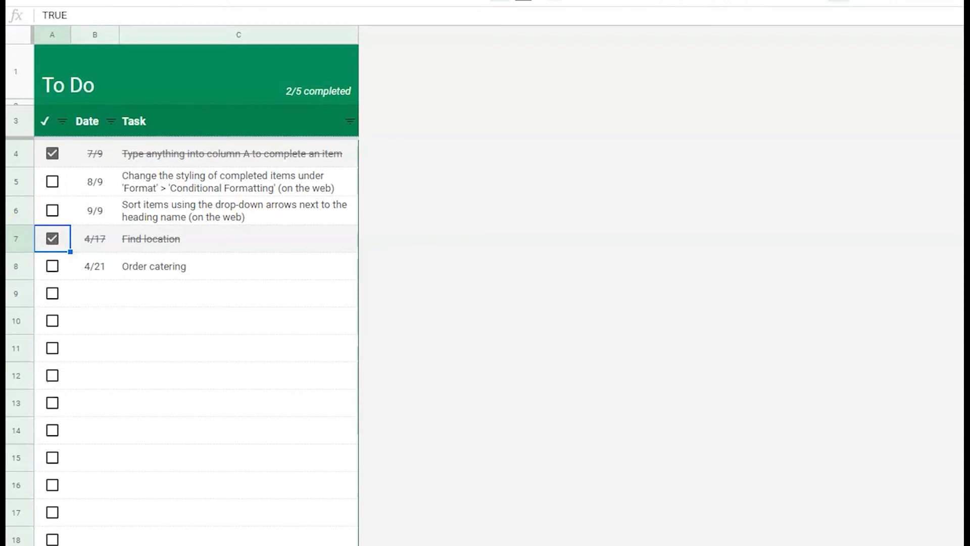
{"action": "left_click", "coordinate": [52, 266]}
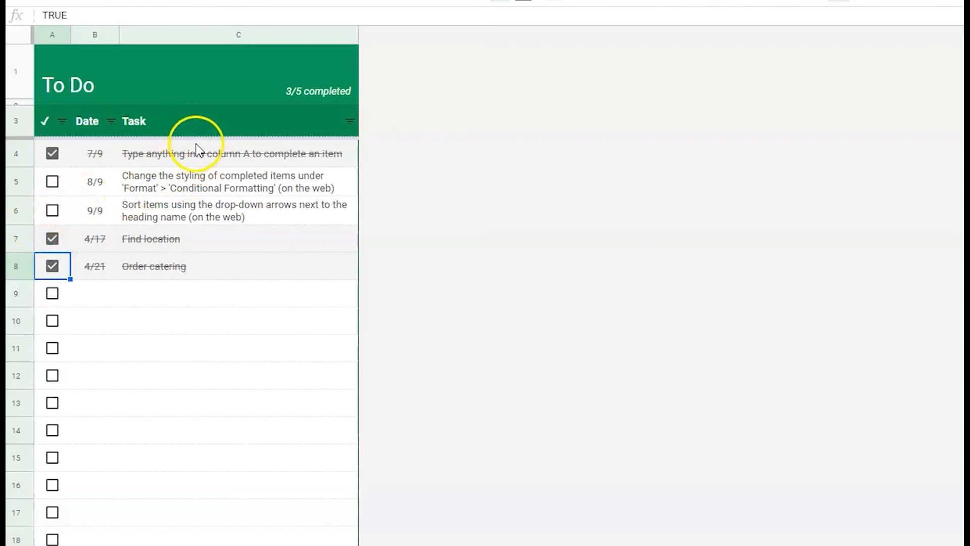
Step: Insert a column right of Task headed 'Owner' and enter the owner's name for Find location
{"action": "right_click", "coordinate": [289, 41]}
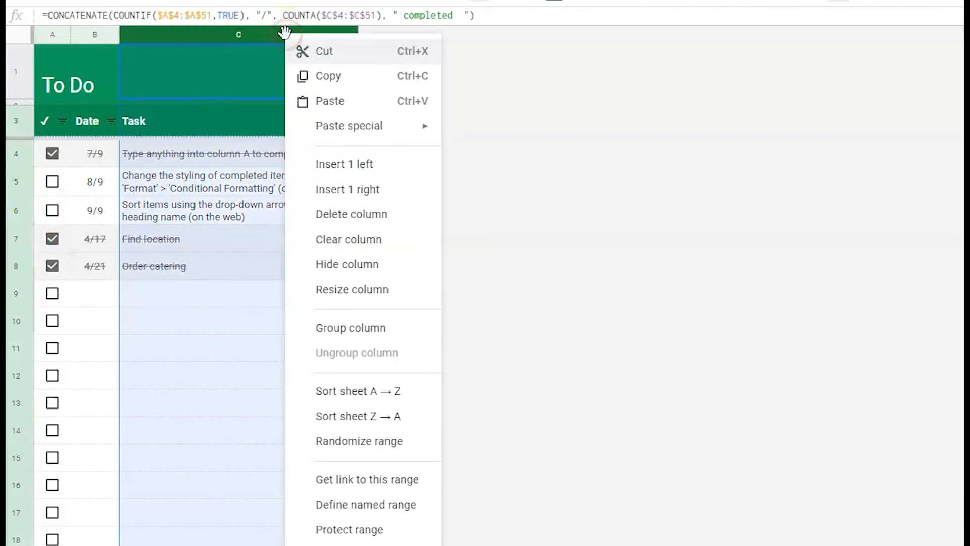
{"action": "left_click", "coordinate": [419, 196]}
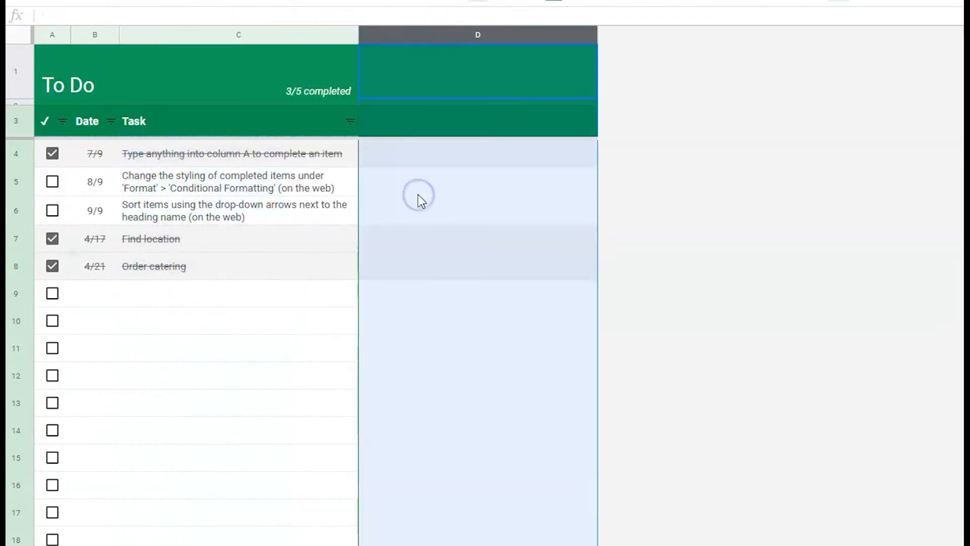
{"action": "left_click", "coordinate": [416, 135]}
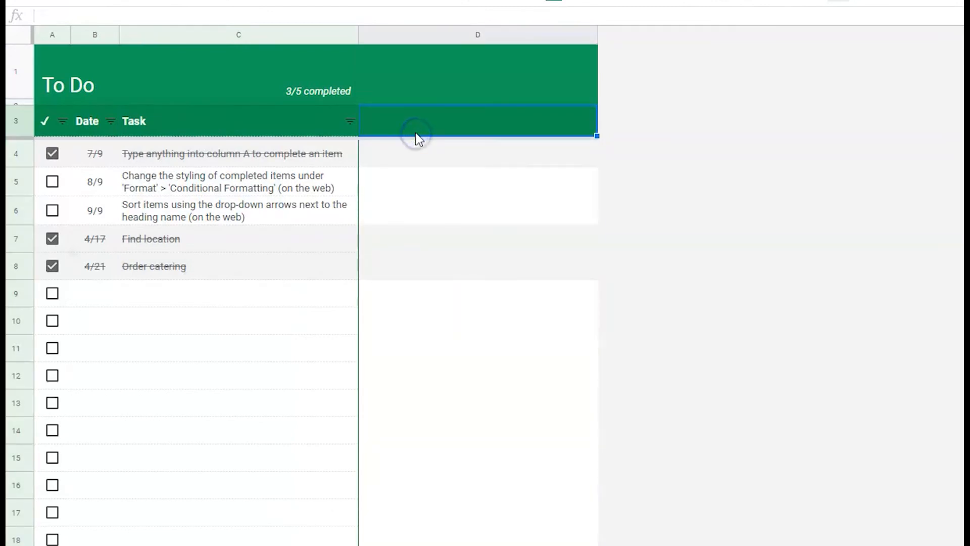
{"action": "type", "text": "Owner"}
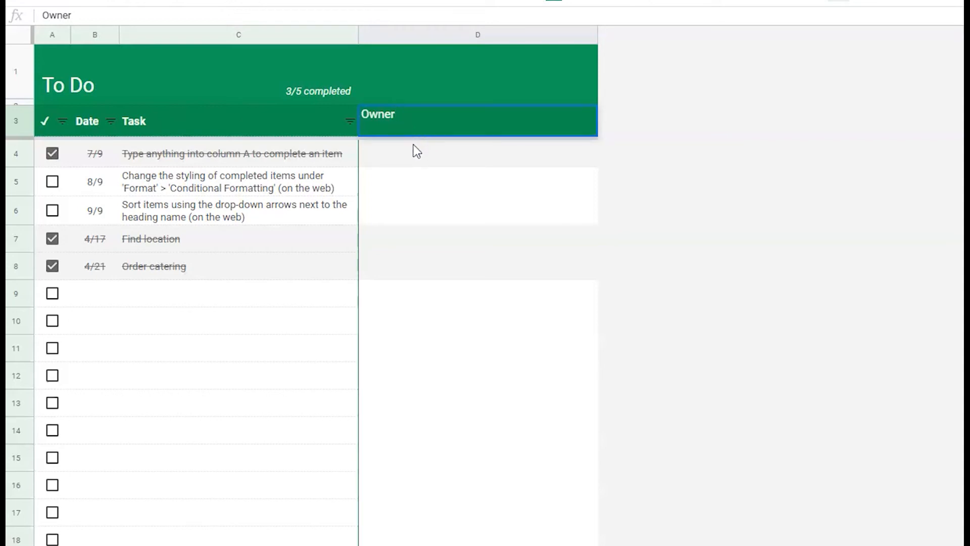
{"action": "left_click", "coordinate": [383, 238]}
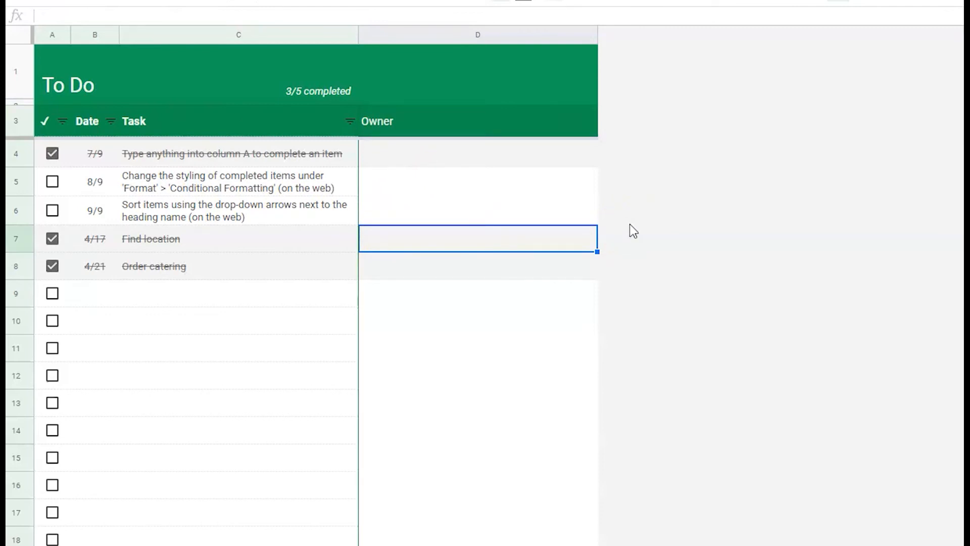
{"action": "type", "text": "Randolph Reader"}
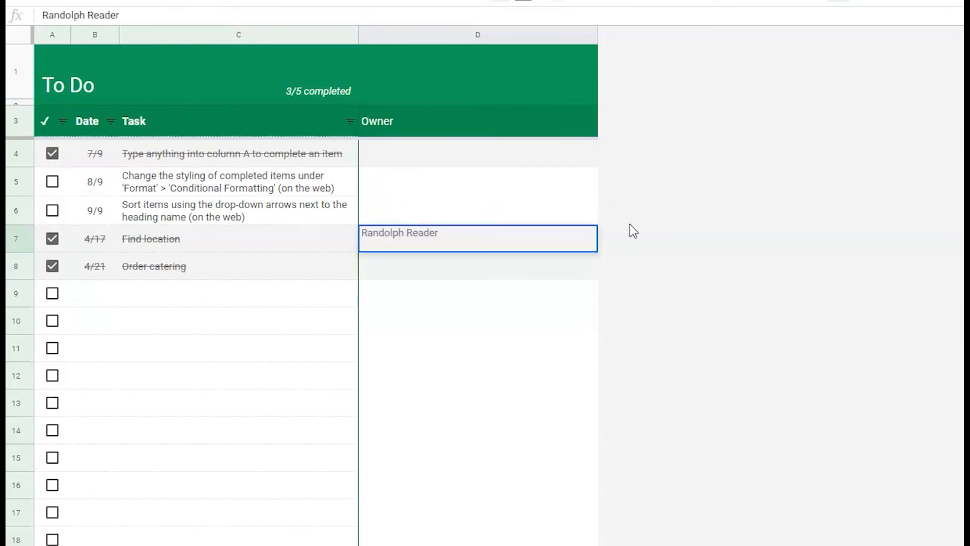
{"action": "key", "text": "Return"}
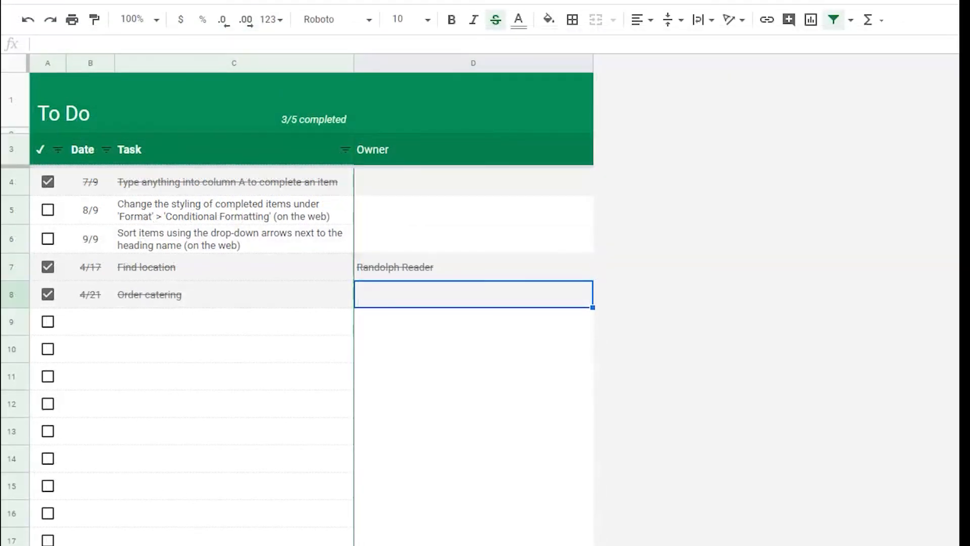
Step: Fill title-row cells C1 and D1 with cornflower blue
{"action": "left_click", "coordinate": [262, 111]}
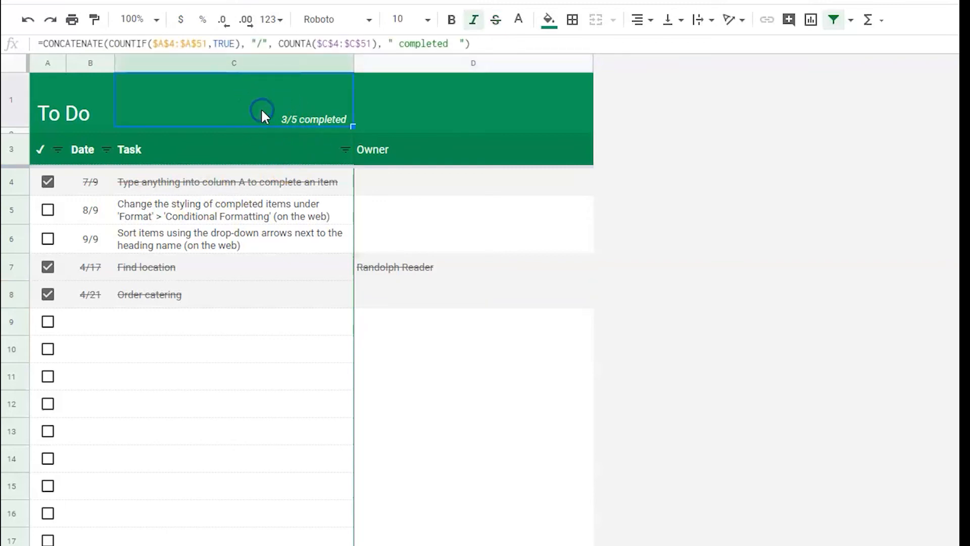
{"action": "left_click", "coordinate": [553, 25]}
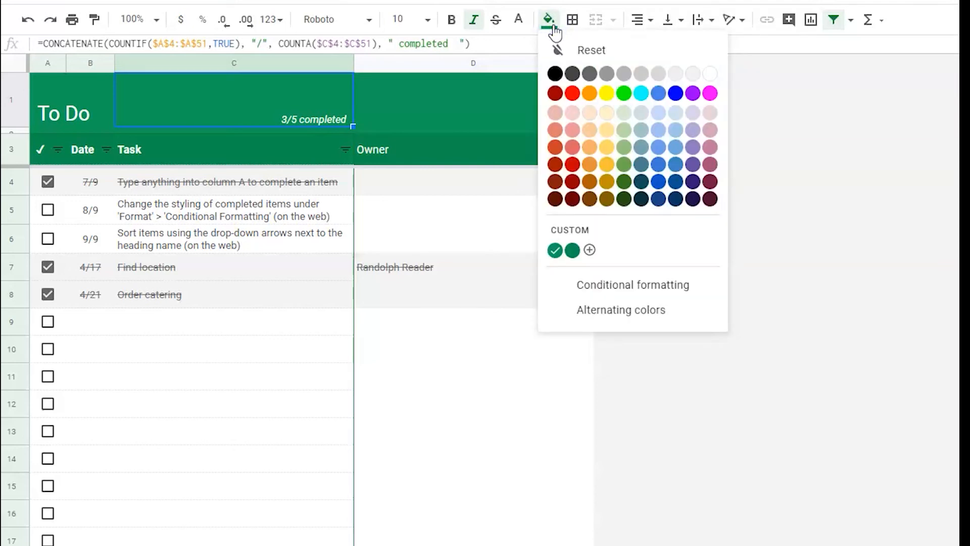
{"action": "left_click", "coordinate": [658, 93]}
{"action": "left_click", "coordinate": [535, 88]}
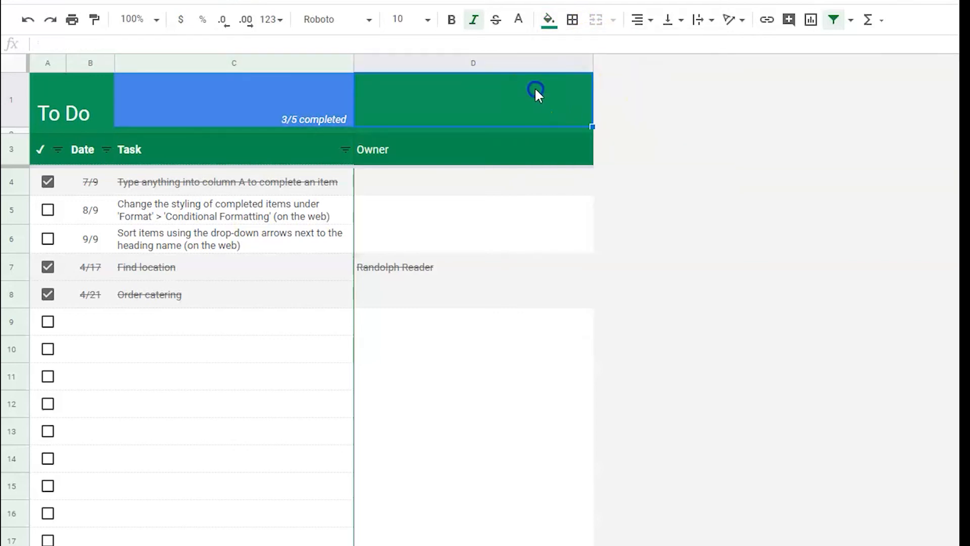
{"action": "left_click", "coordinate": [548, 20]}
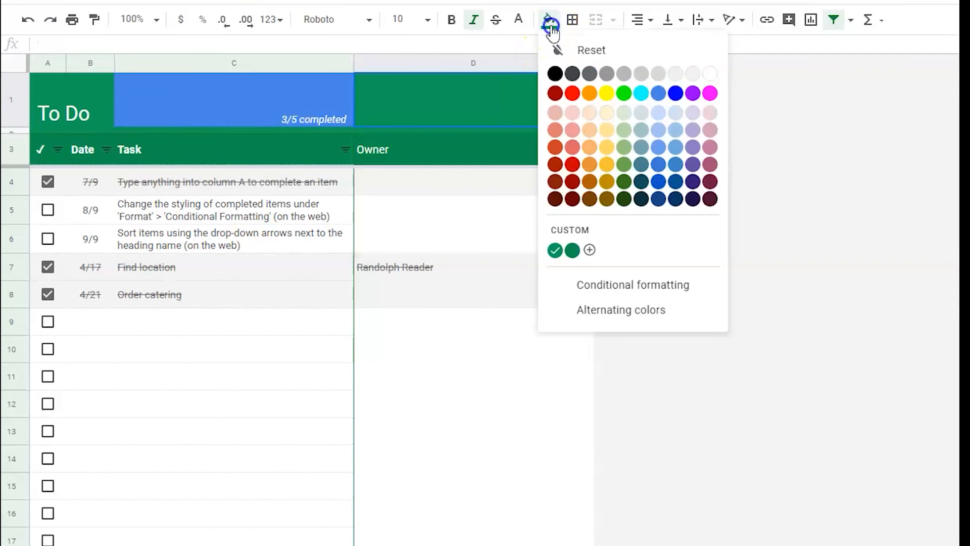
{"action": "left_click", "coordinate": [659, 93]}
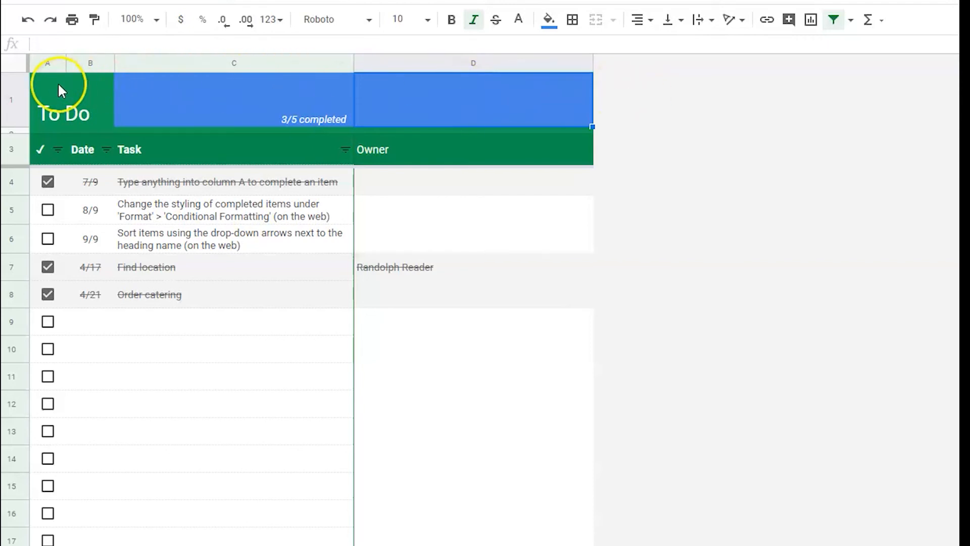
Step: Fill the header block A1:D3 with cornflower blue, then select columns A through D
{"action": "left_click_drag", "start_coordinate": [58, 82], "coordinate": [579, 156]}
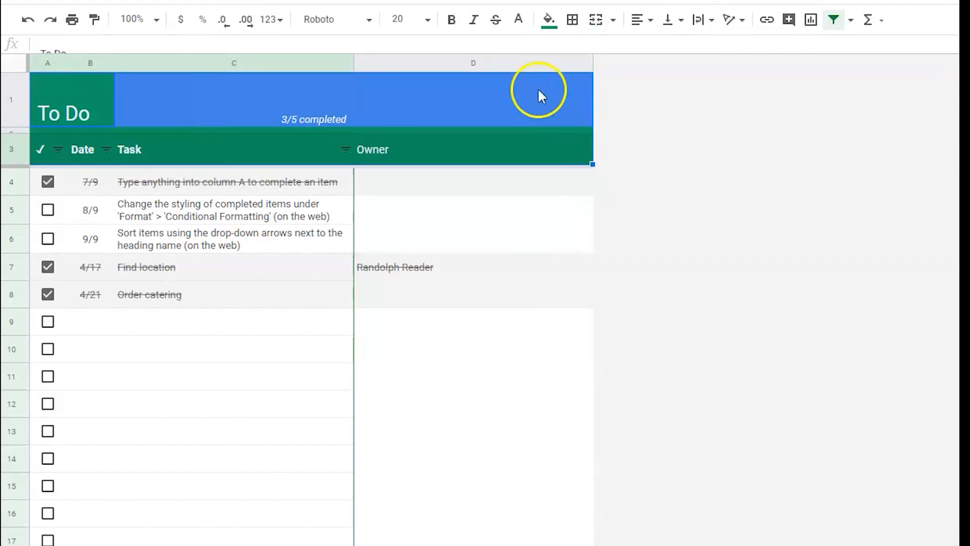
{"action": "left_click", "coordinate": [548, 20]}
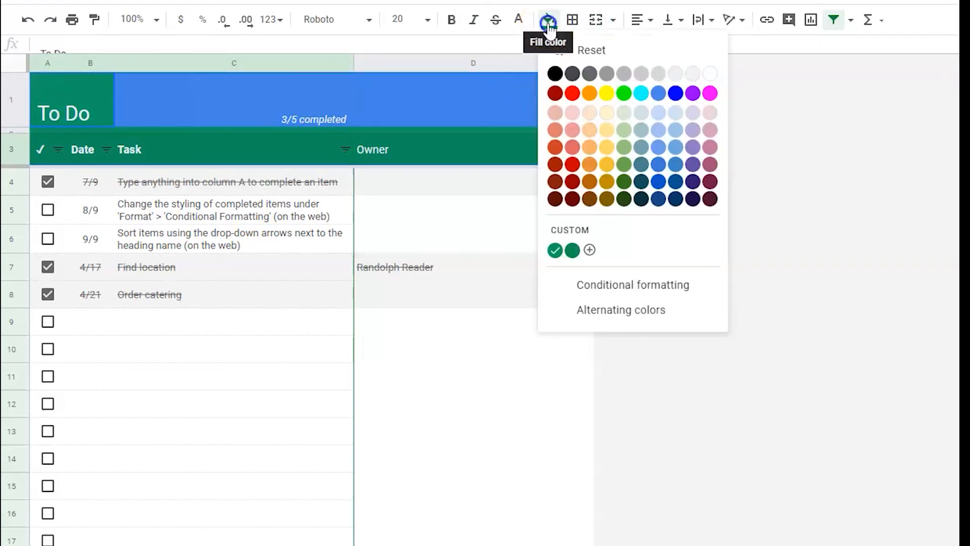
{"action": "left_click", "coordinate": [657, 93]}
{"action": "left_click", "coordinate": [651, 92]}
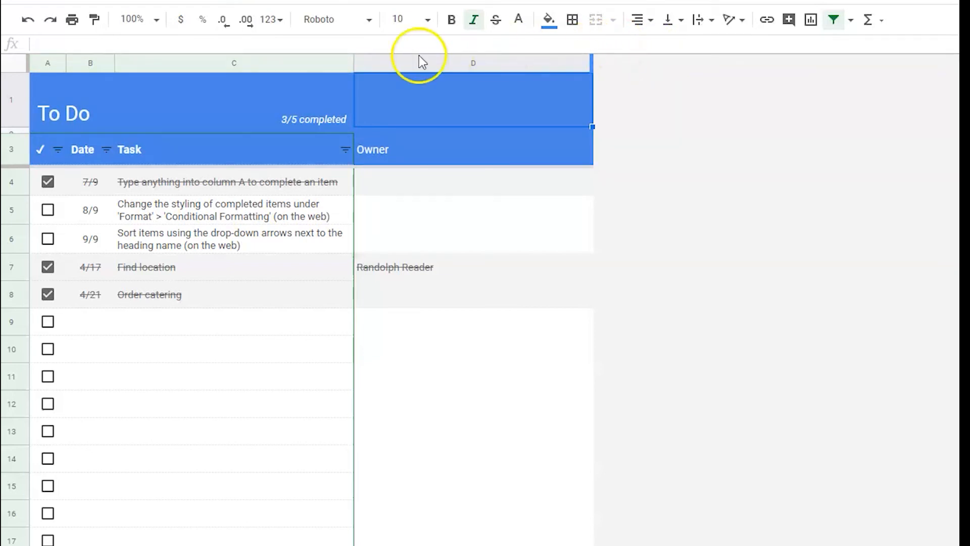
{"action": "left_click", "coordinate": [46, 62]}
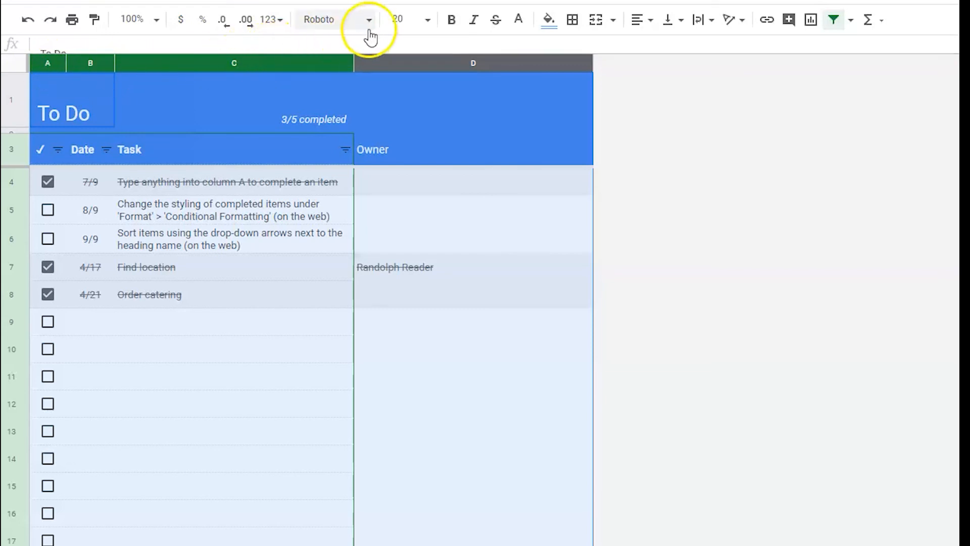
Step: Change the font of the selected columns A–D to Arial at size 14
{"action": "left_click", "coordinate": [368, 20]}
{"action": "left_click", "coordinate": [374, 116]}
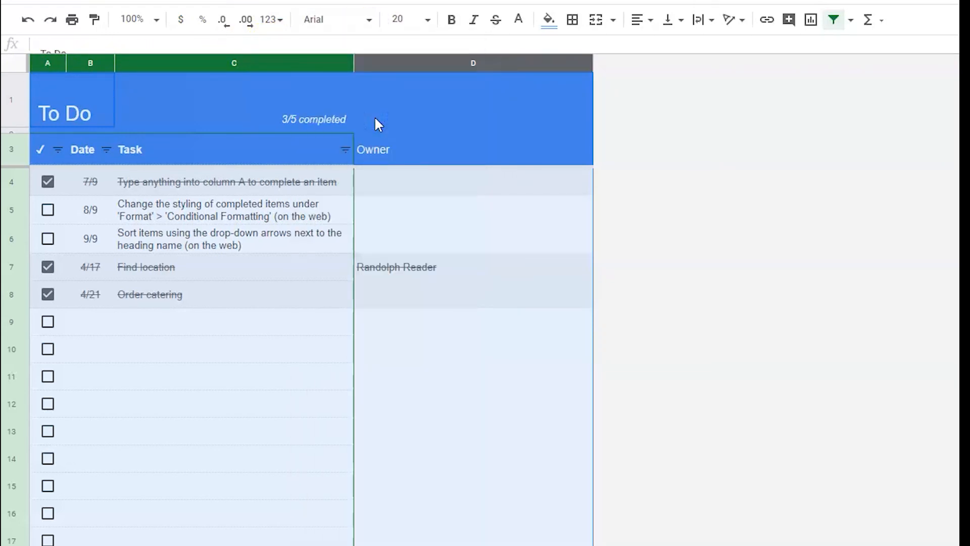
{"action": "left_click", "coordinate": [428, 20]}
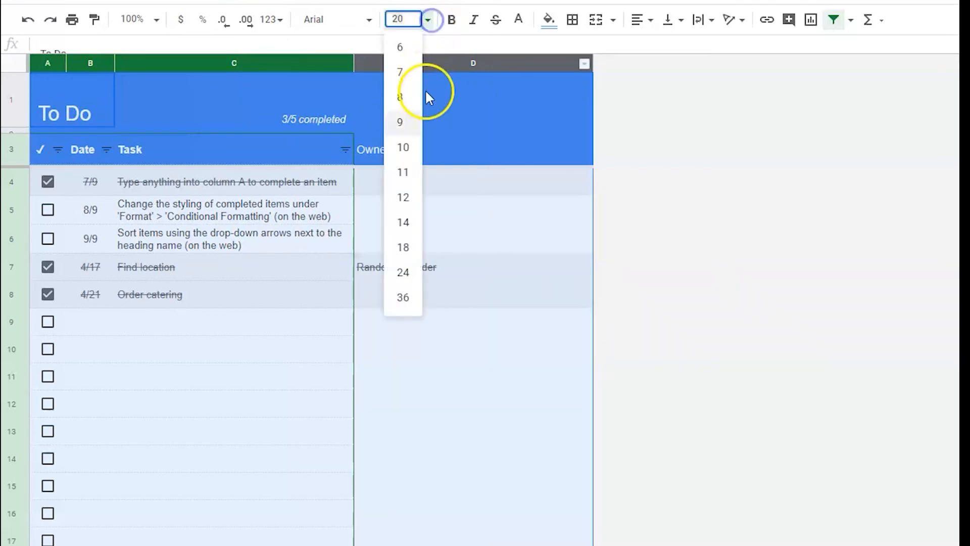
{"action": "left_click", "coordinate": [406, 219]}
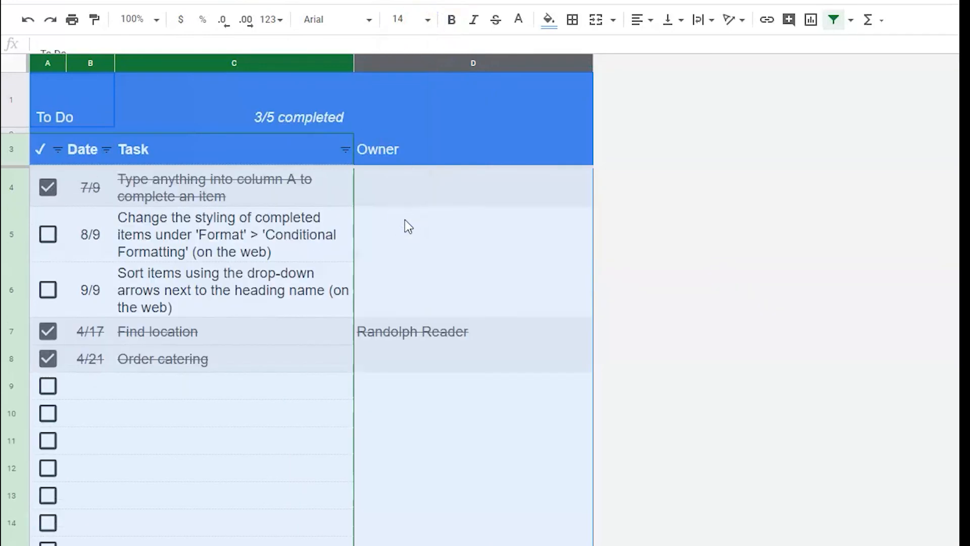